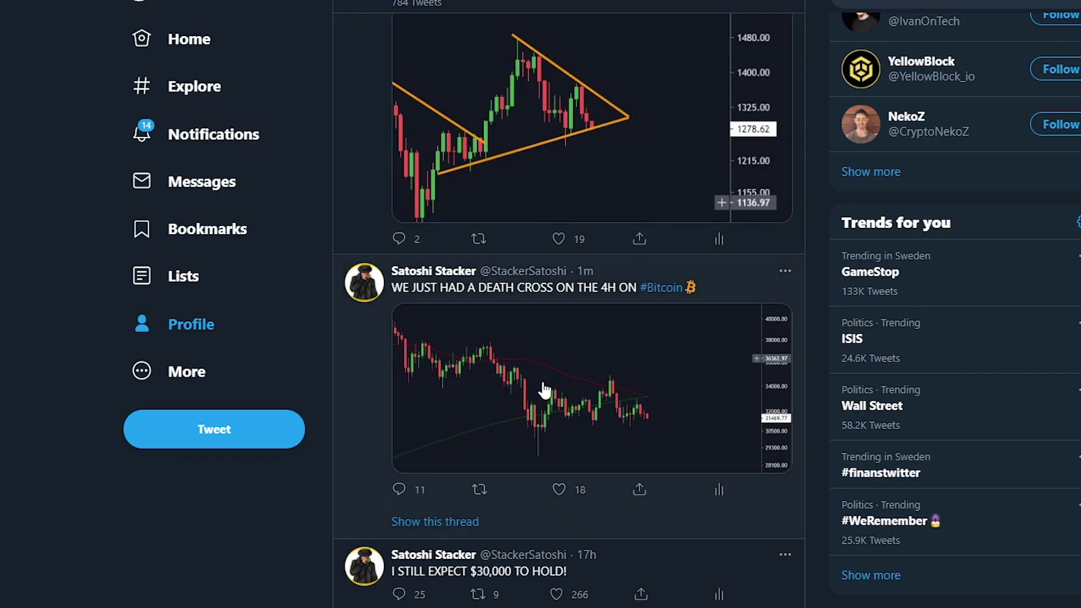
Finish reviewing the converging orange triangle lines on the 4h Bitcoin chart
{"action": "scroll", "coordinate": [558, 378], "scroll_direction": "up", "scroll_amount": 4}
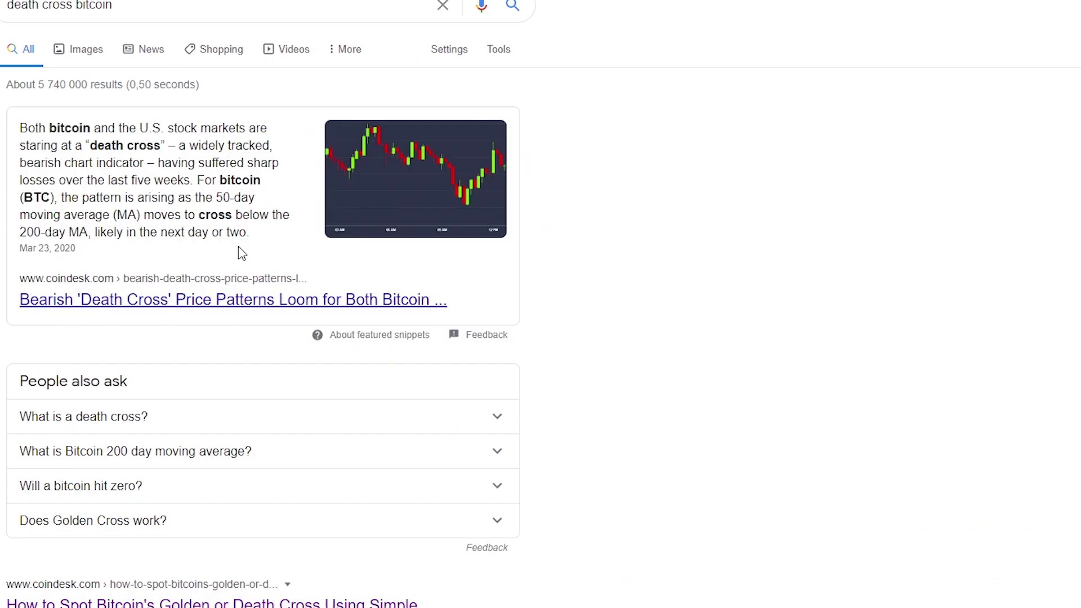
Scroll down and back up through the Google results for 'death cross bitcoin'
{"action": "scroll", "coordinate": [188, 196], "scroll_direction": "down", "scroll_amount": 14}
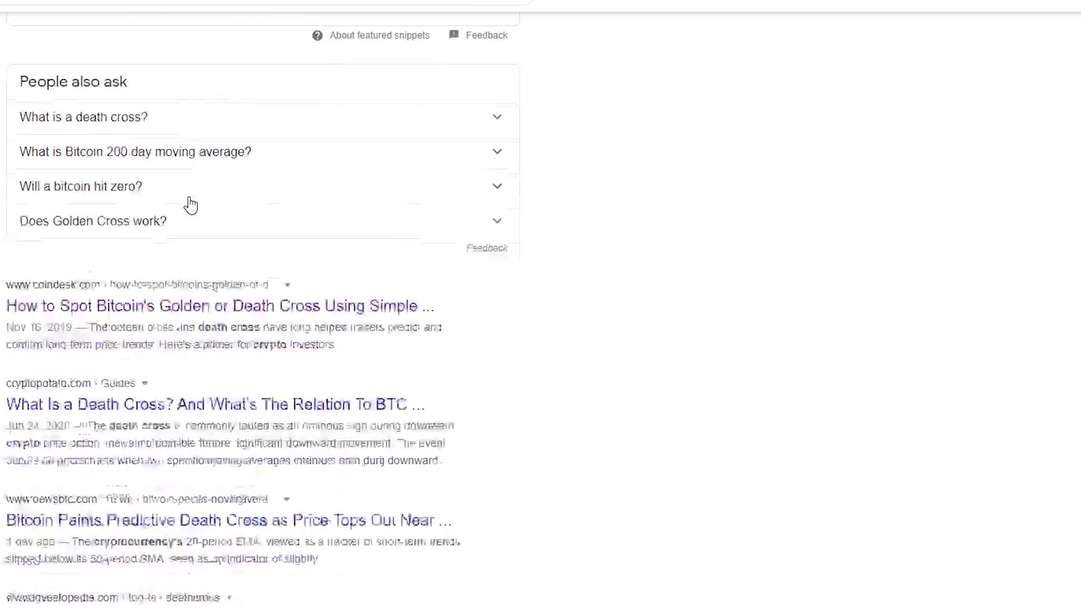
{"action": "scroll", "coordinate": [281, 181], "scroll_direction": "down", "scroll_amount": 4}
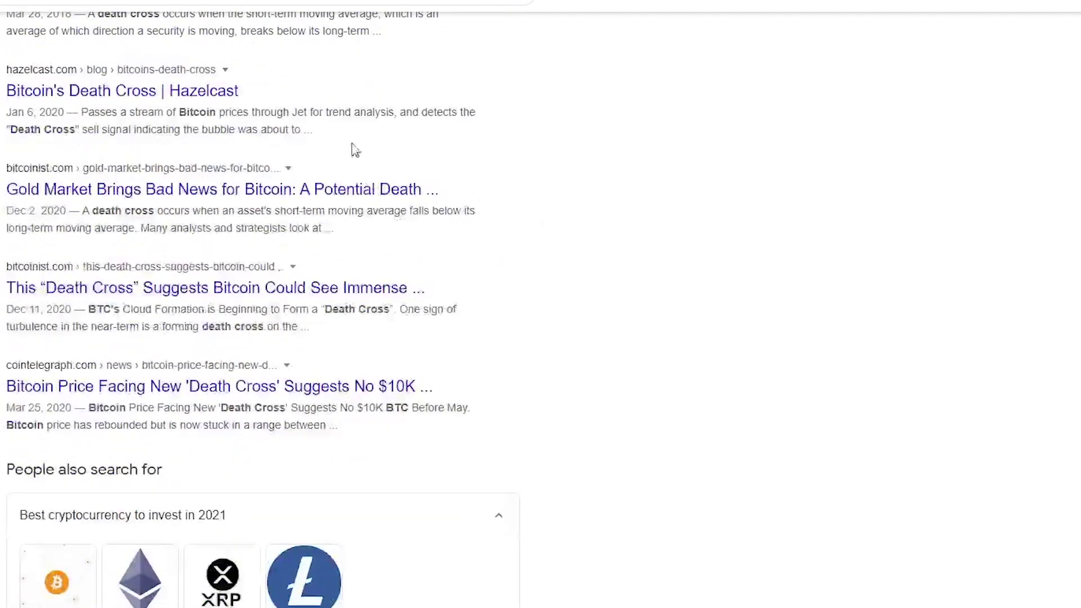
{"action": "scroll", "coordinate": [112, 270], "scroll_direction": "up", "scroll_amount": 6}
{"action": "scroll", "coordinate": [121, 286], "scroll_direction": "up", "scroll_amount": 12}
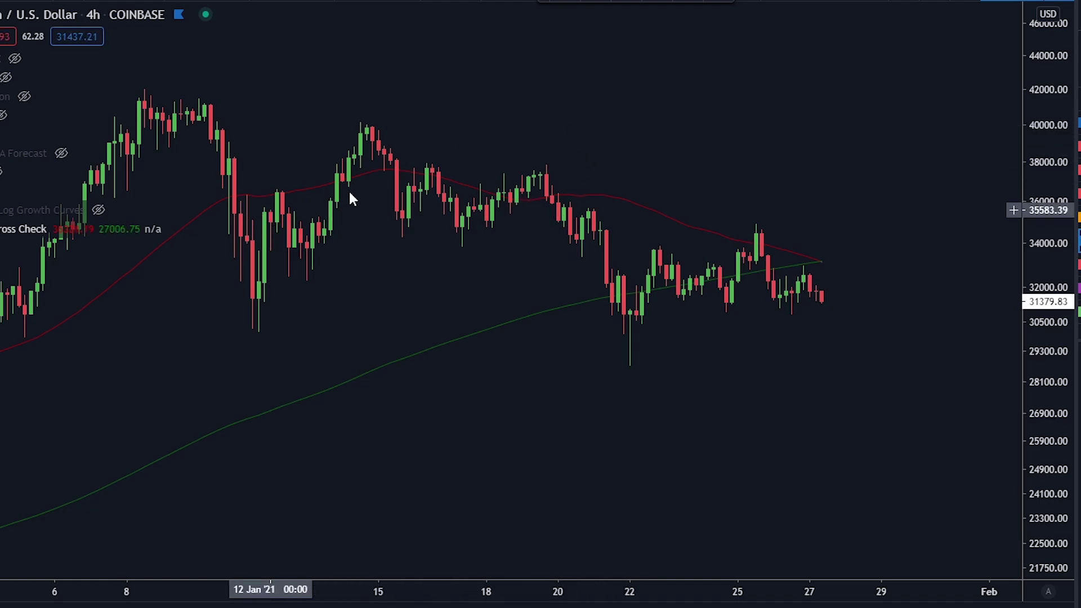
{"action": "left_click_drag", "start_coordinate": [383, 169], "coordinate": [590, 91]}
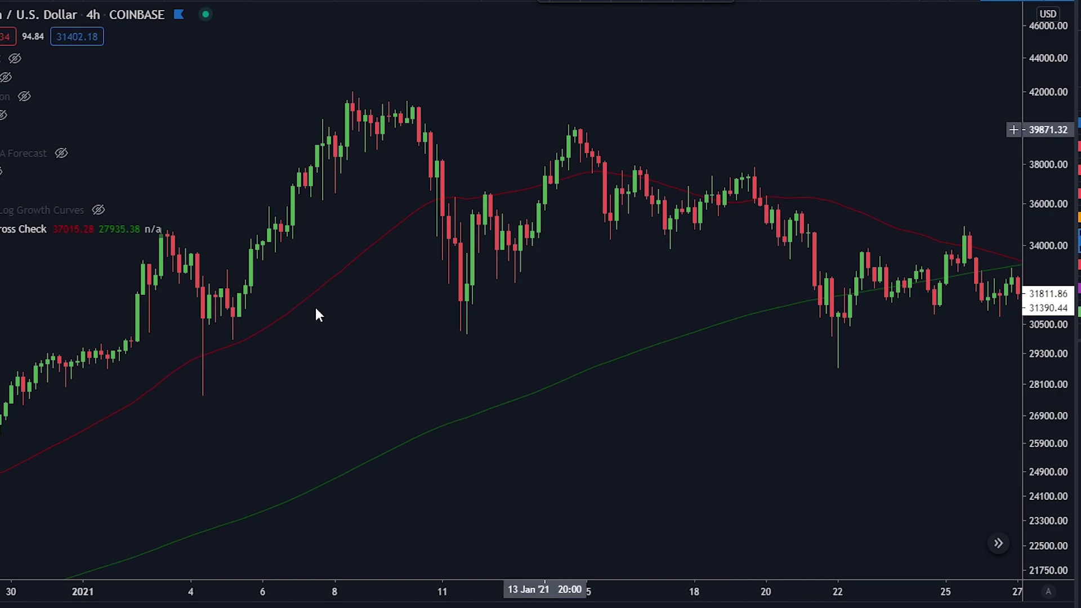
{"action": "left_click_drag", "start_coordinate": [619, 132], "coordinate": [476, 143]}
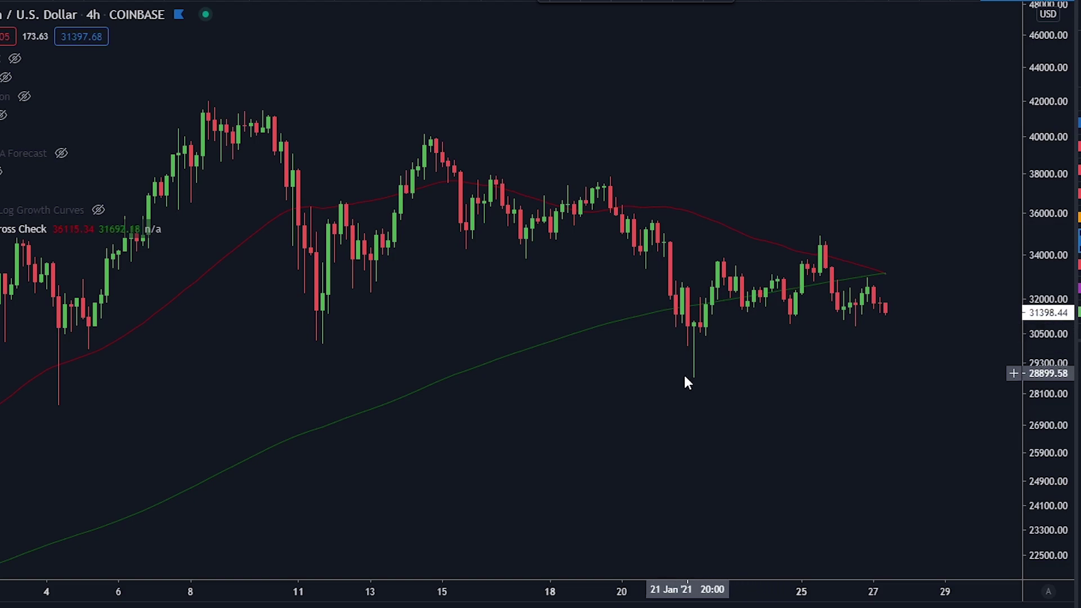
Zoom out and pan back to centre the late-August 2020 moving-average cross
{"action": "scroll", "coordinate": [682, 374], "scroll_direction": "down", "scroll_amount": 2}
{"action": "left_click_drag", "start_coordinate": [572, 494], "coordinate": [729, 335]}
{"action": "scroll", "coordinate": [589, 501], "scroll_direction": "down", "scroll_amount": 2}
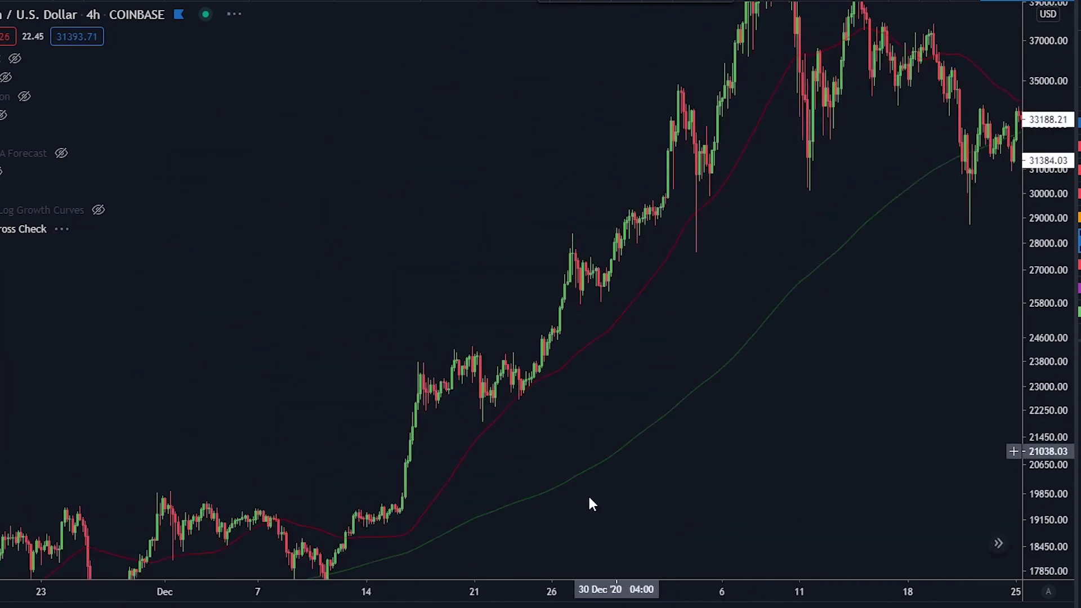
{"action": "left_click_drag", "start_coordinate": [589, 502], "coordinate": [765, 299]}
{"action": "left_click_drag", "start_coordinate": [513, 496], "coordinate": [745, 321]}
{"action": "left_click_drag", "start_coordinate": [135, 485], "coordinate": [776, 346]}
{"action": "left_click_drag", "start_coordinate": [211, 374], "coordinate": [724, 440]}
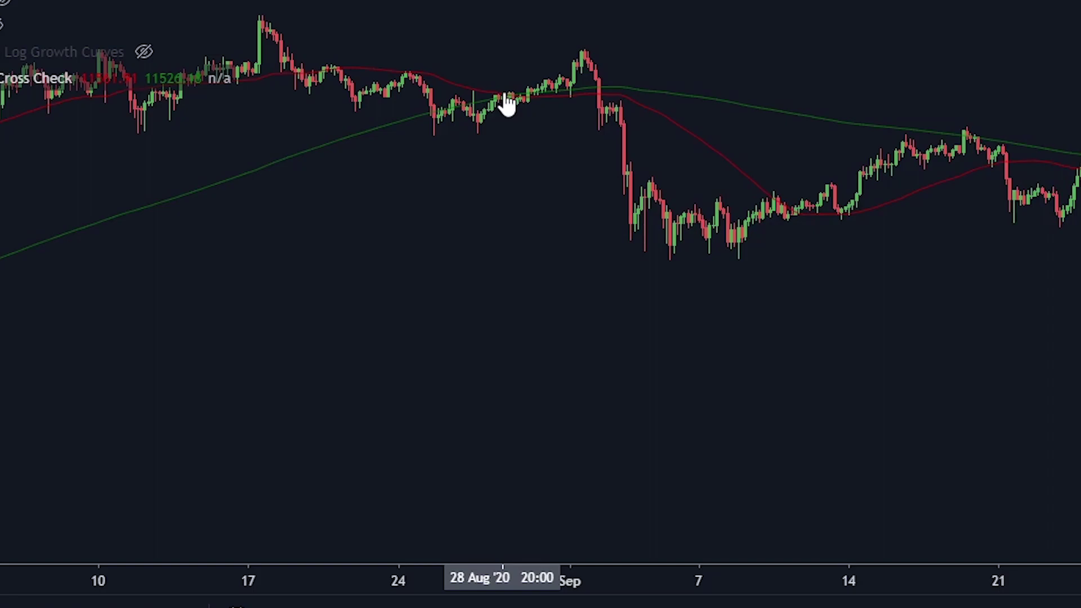
{"action": "left_click_drag", "start_coordinate": [507, 111], "coordinate": [758, 213]}
{"action": "scroll", "coordinate": [696, 214], "scroll_direction": "up", "scroll_amount": 3}
{"action": "left_click_drag", "start_coordinate": [438, 337], "coordinate": [755, 222]}
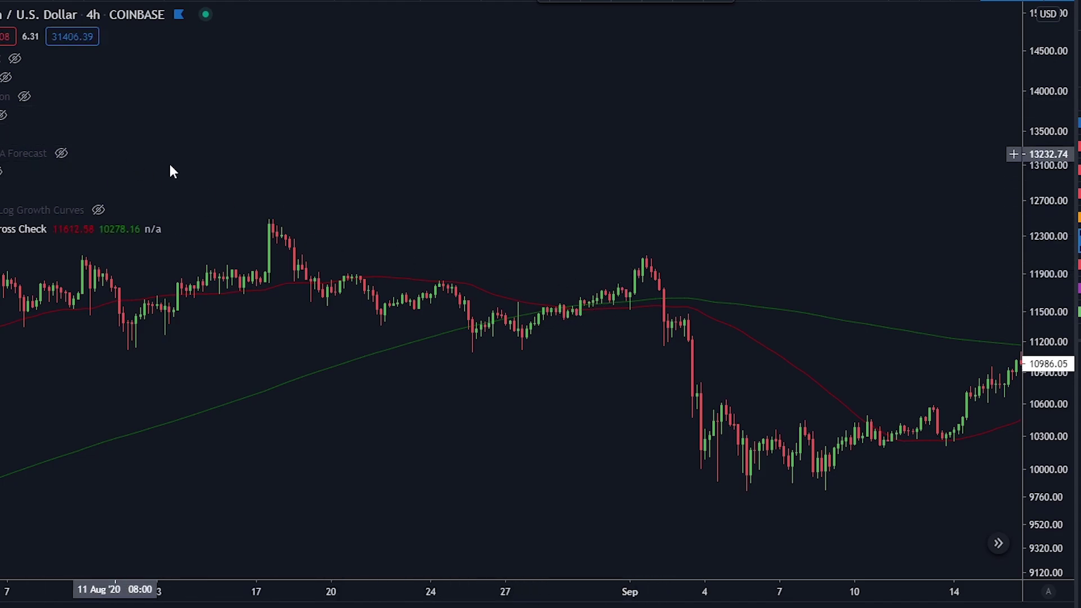
Measure the rise into the early-September 2020 peak and the 18.9% drop after it, clearing each
{"action": "left_click", "coordinate": [563, 306], "text": "shift"}
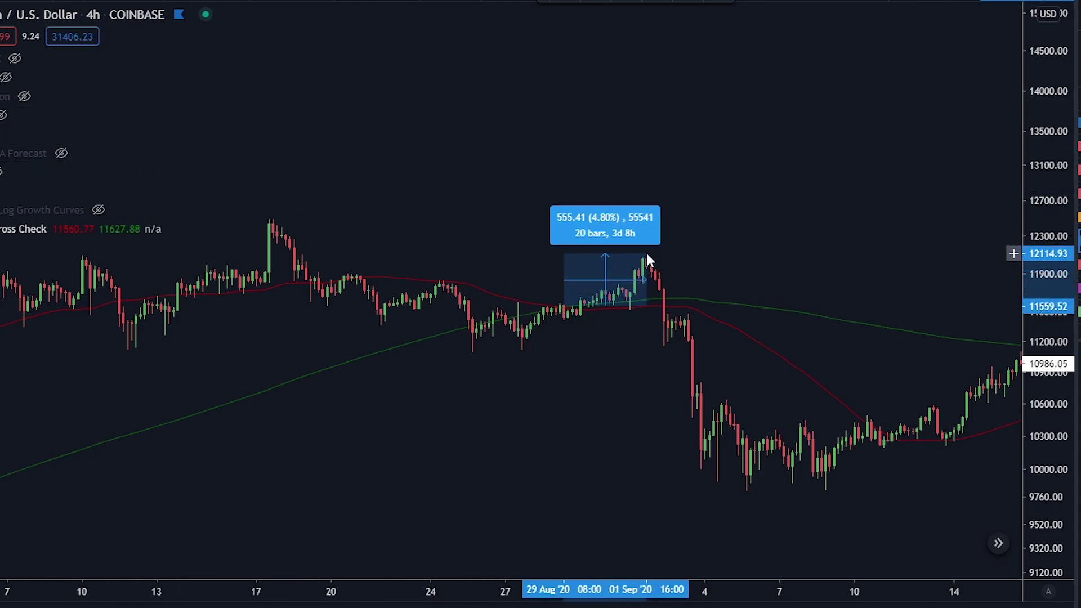
{"action": "left_click", "coordinate": [646, 252]}
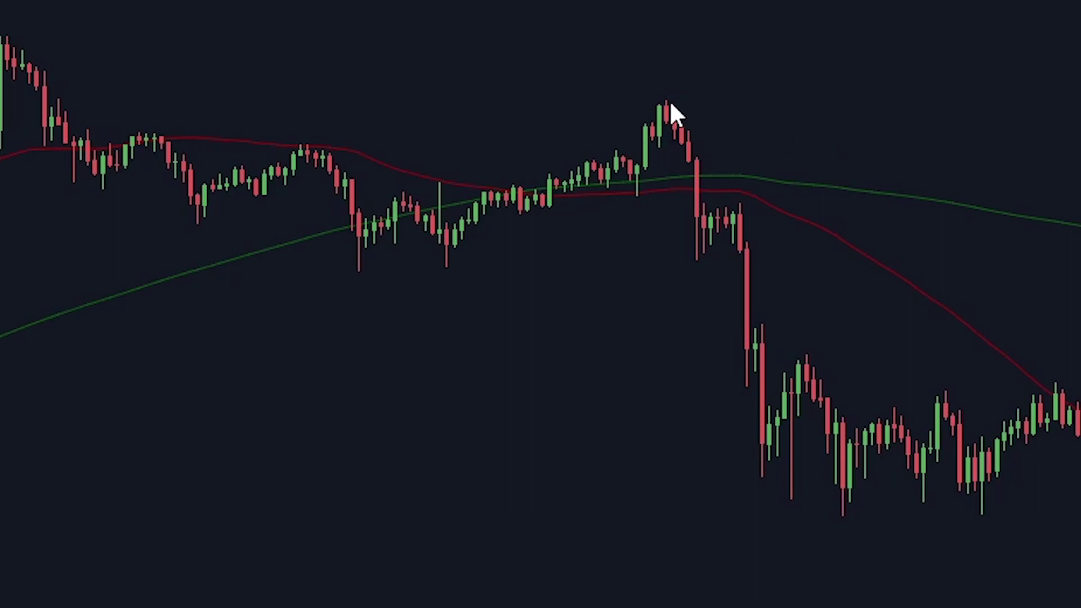
{"action": "left_click", "coordinate": [670, 103], "text": "shift"}
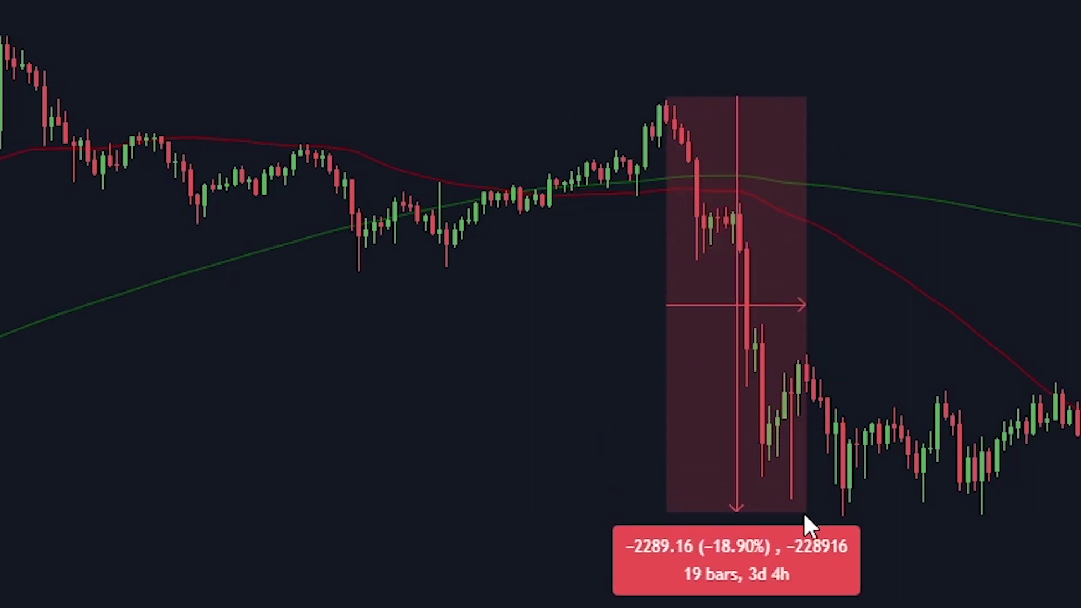
{"action": "left_click", "coordinate": [515, 277]}
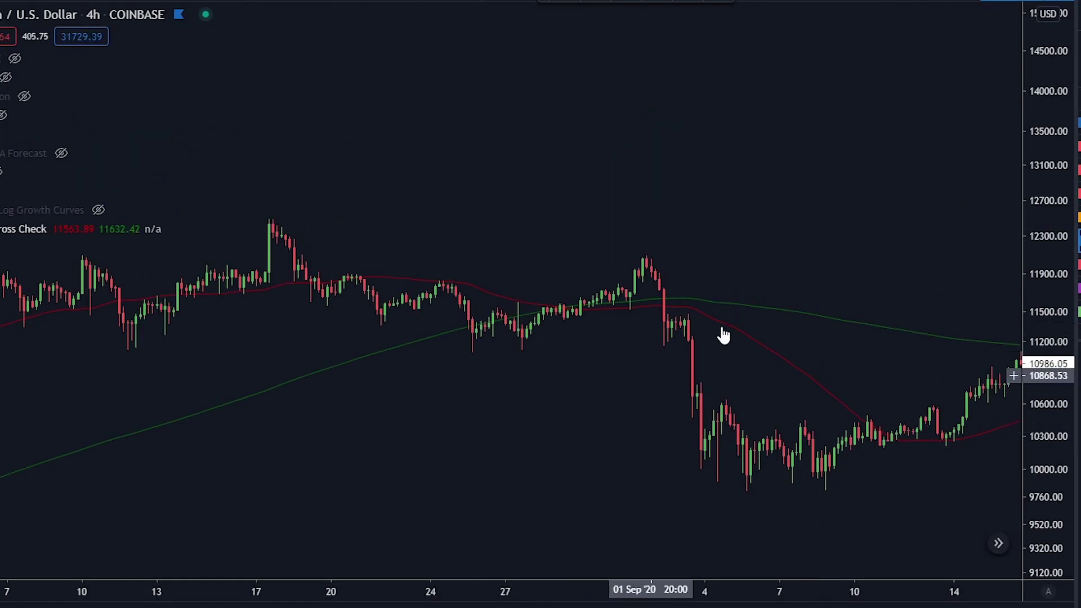
Move back to early June 2020, measure the 10.85% drop after that cross, then clear it
{"action": "left_click_drag", "start_coordinate": [475, 447], "coordinate": [512, 445]}
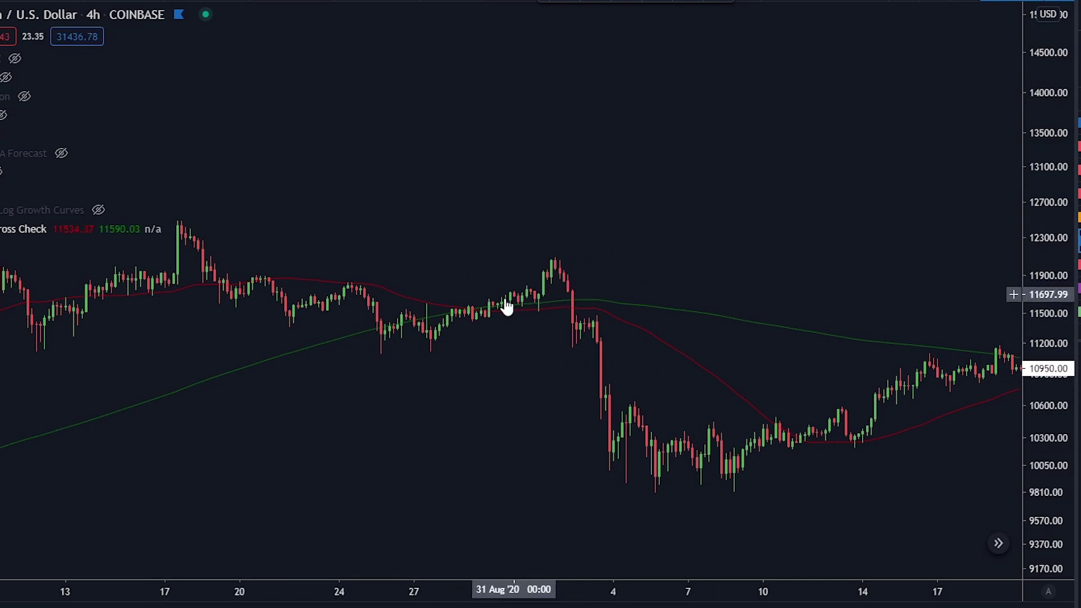
{"action": "scroll", "coordinate": [440, 416], "scroll_direction": "left", "scroll_amount": 15}
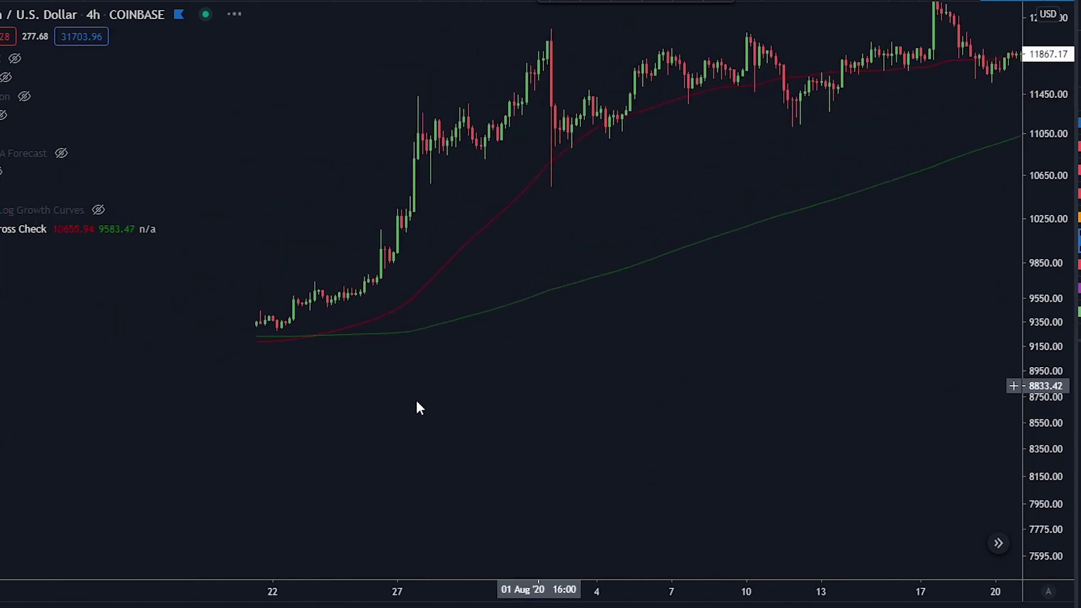
{"action": "scroll", "coordinate": [660, 403], "scroll_direction": "left", "scroll_amount": 20}
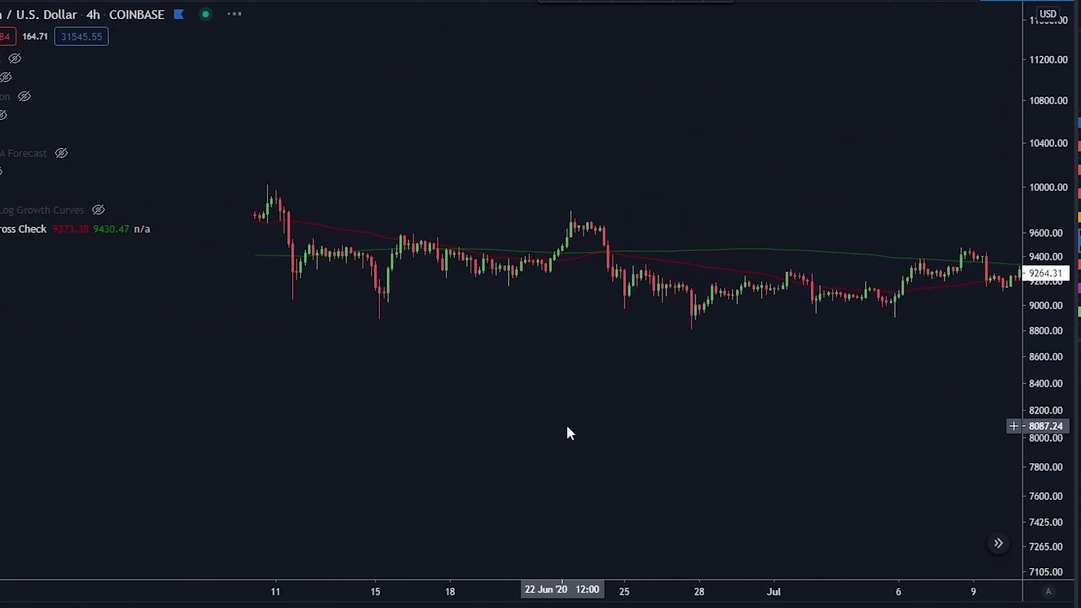
{"action": "left_click_drag", "start_coordinate": [375, 413], "coordinate": [416, 307]}
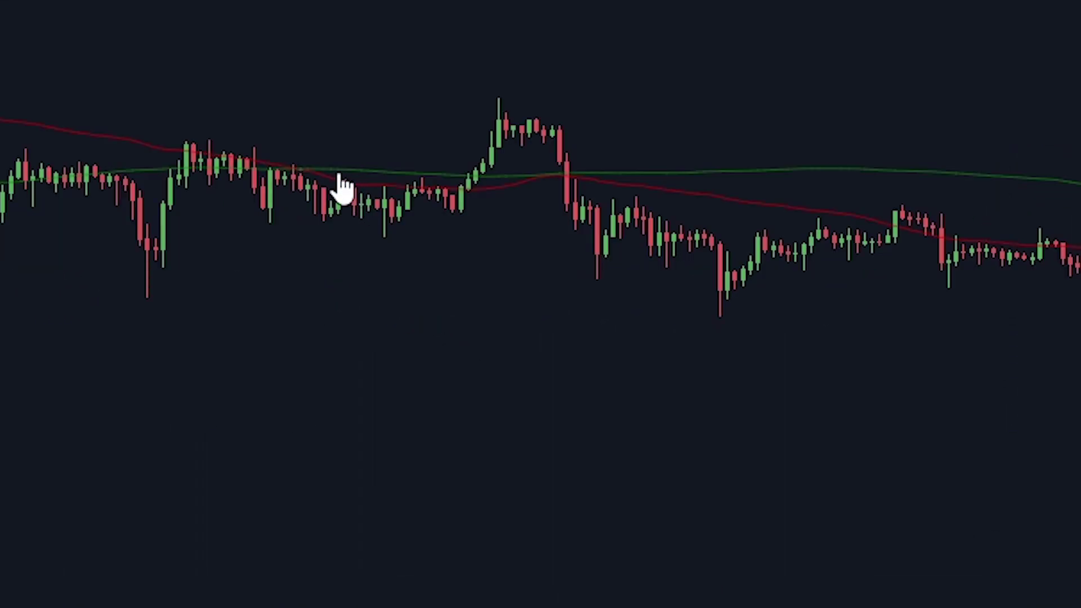
{"action": "left_click_drag", "start_coordinate": [314, 176], "coordinate": [760, 329]}
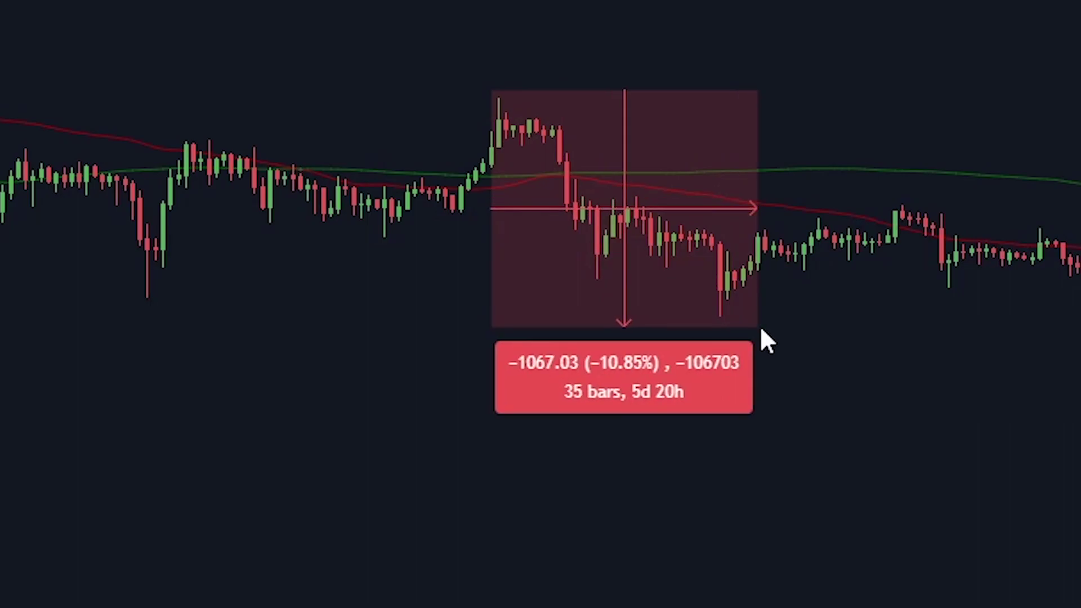
{"action": "left_click", "coordinate": [761, 331]}
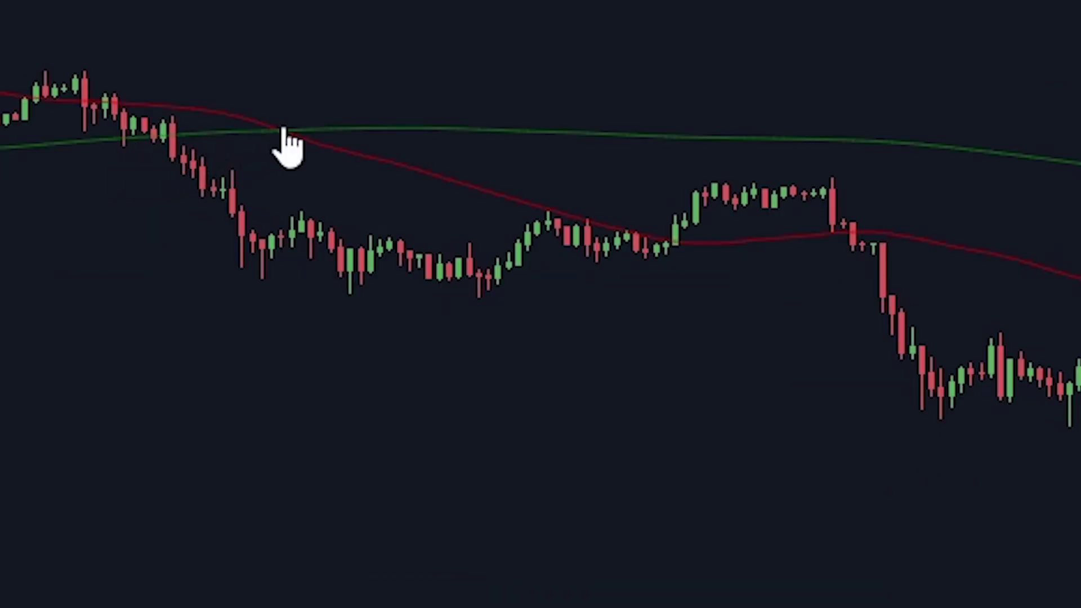
Measure the March 2020 crash with the price range tool, then clear the measurement
{"action": "left_click_drag", "start_coordinate": [596, 357], "coordinate": [399, 182]}
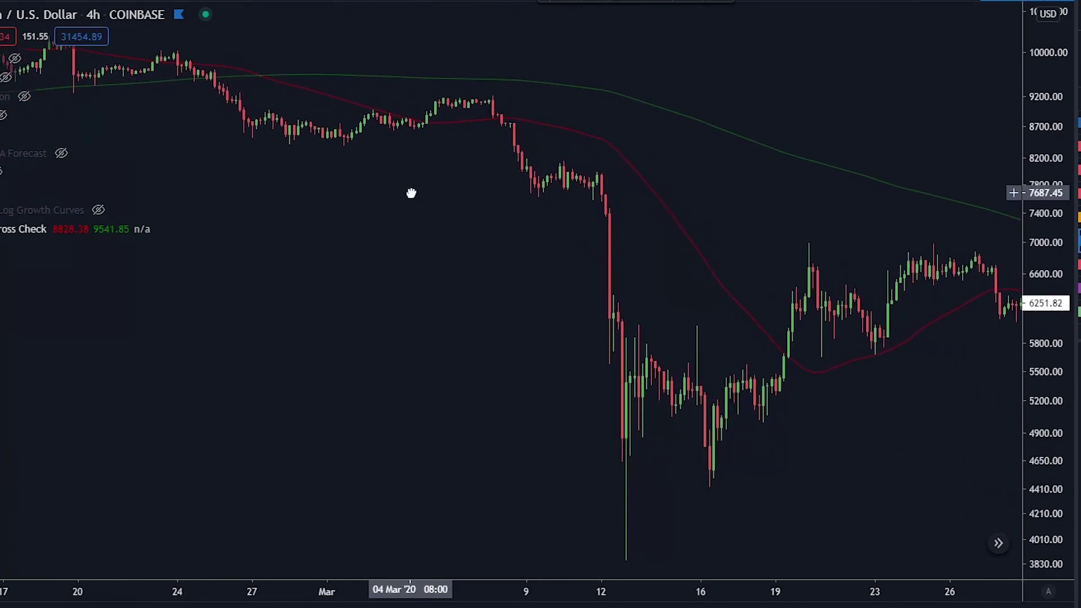
{"action": "left_click", "coordinate": [262, 75], "text": "shift"}
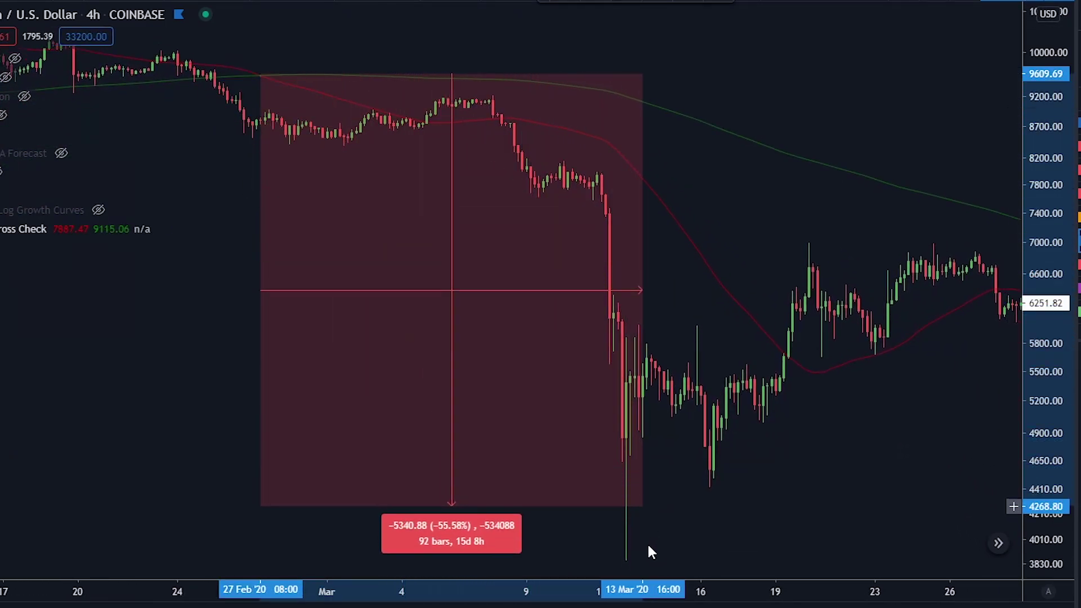
{"action": "left_click", "coordinate": [627, 566]}
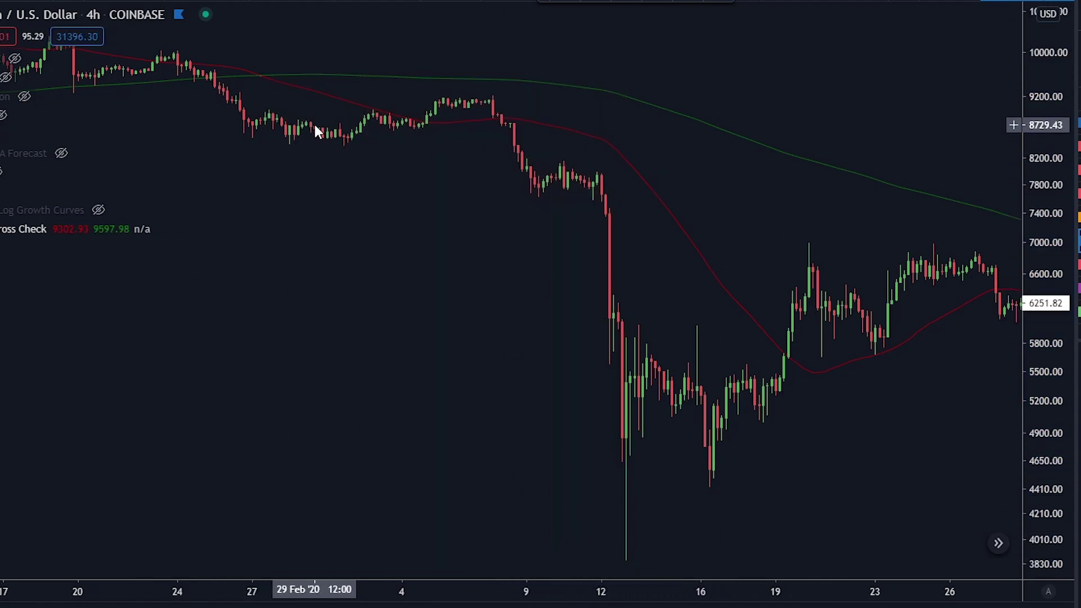
Pan the chart forward from February 2020 to the December 2020–January 2021 candles
{"action": "left_click_drag", "start_coordinate": [314, 128], "coordinate": [811, 314]}
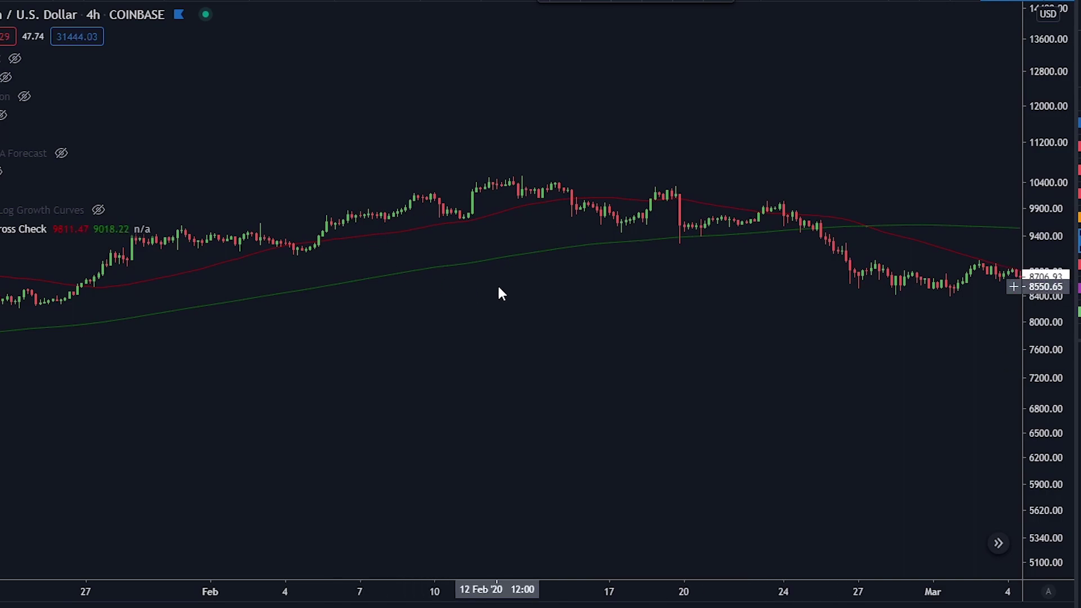
{"action": "left_click_drag", "start_coordinate": [493, 384], "coordinate": [510, 395]}
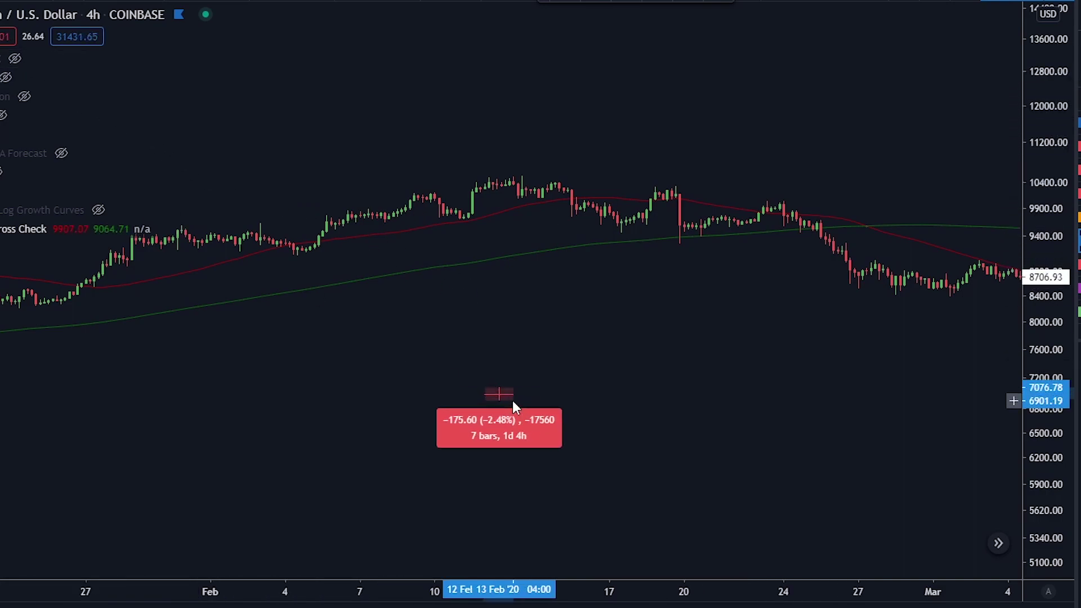
{"action": "left_click_drag", "start_coordinate": [681, 417], "coordinate": [463, 390]}
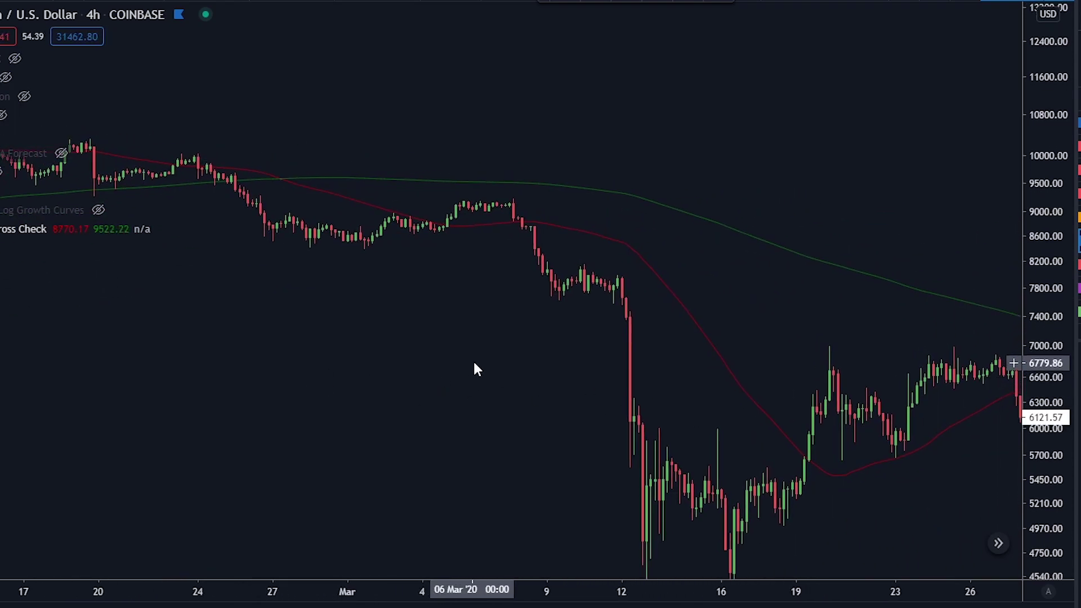
{"action": "left_click_drag", "start_coordinate": [523, 390], "coordinate": [120, 203]}
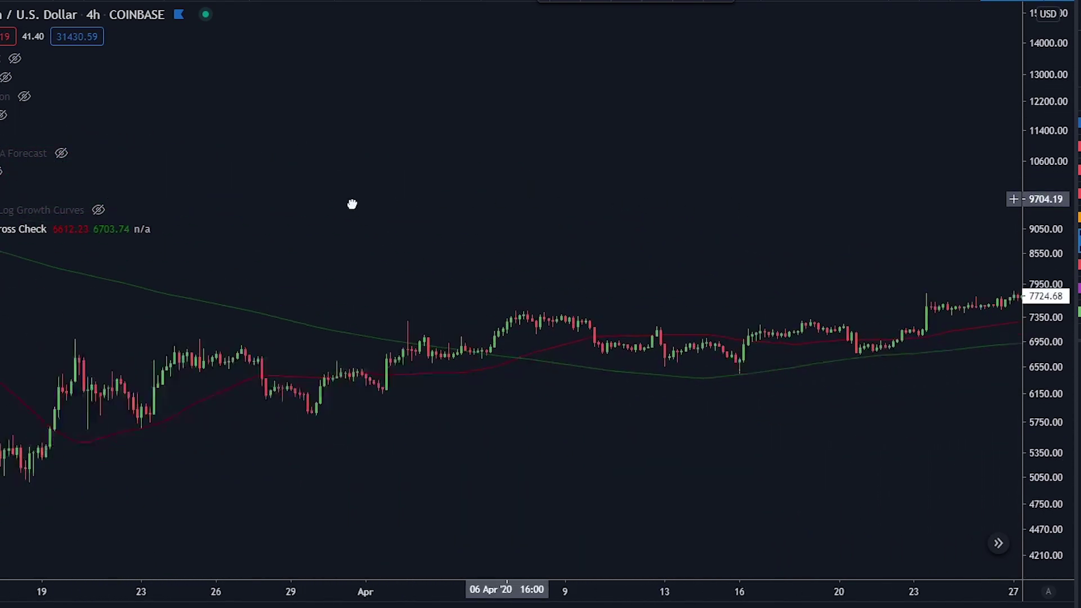
{"action": "scroll", "coordinate": [583, 236], "scroll_direction": "right", "scroll_amount": 20}
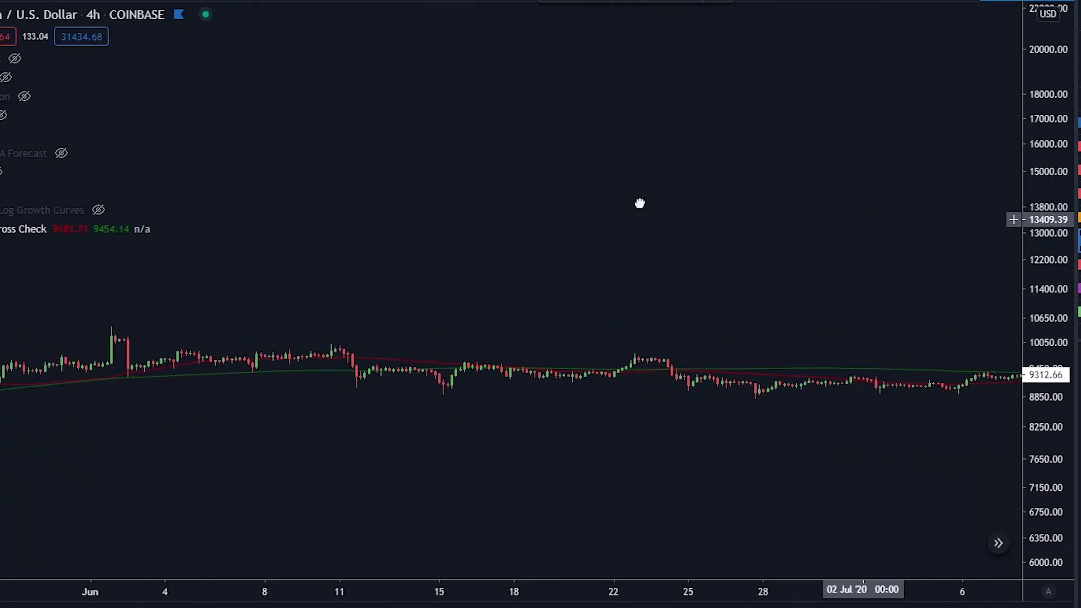
{"action": "left_click_drag", "start_coordinate": [499, 193], "coordinate": [524, 194]}
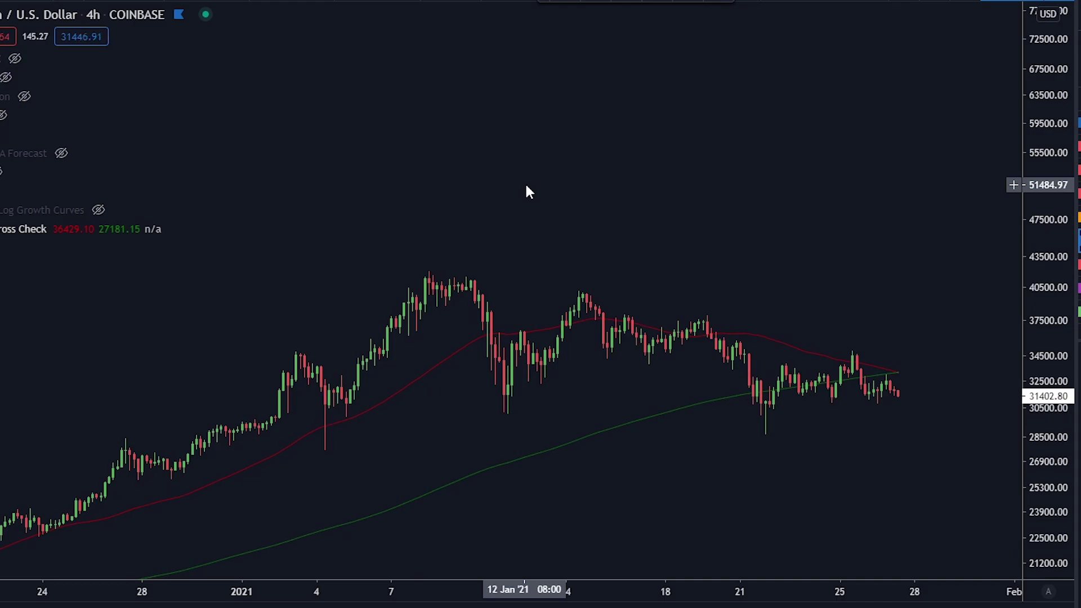
Recentre the January 2021 candles and stretch the price scale to enlarge them
{"action": "left_click_drag", "start_coordinate": [854, 257], "coordinate": [770, 166]}
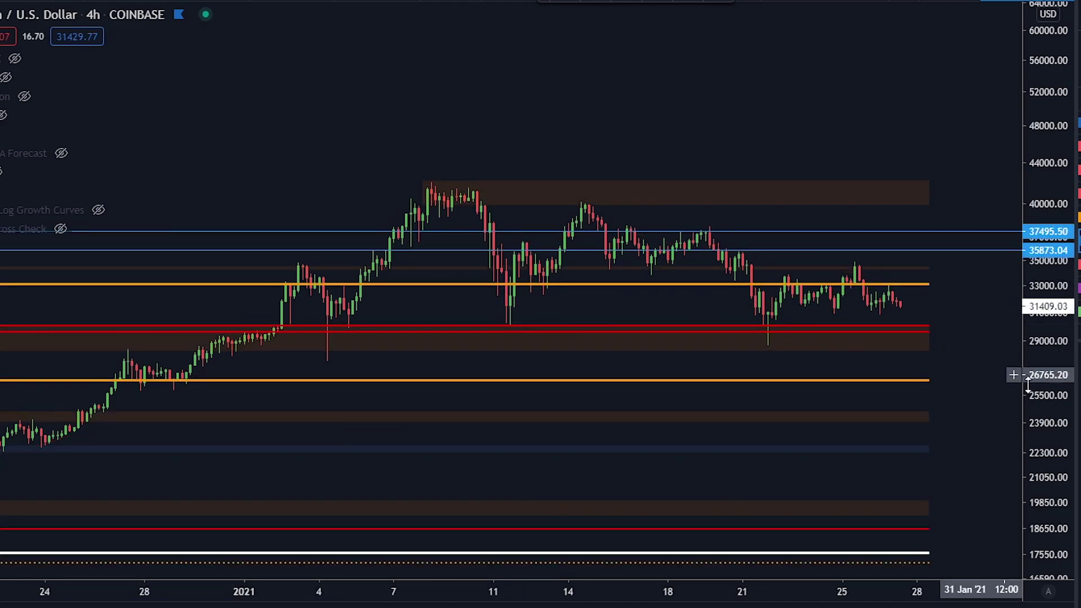
{"action": "left_click_drag", "start_coordinate": [1028, 386], "coordinate": [1040, 234]}
{"action": "left_click_drag", "start_coordinate": [915, 326], "coordinate": [822, 357]}
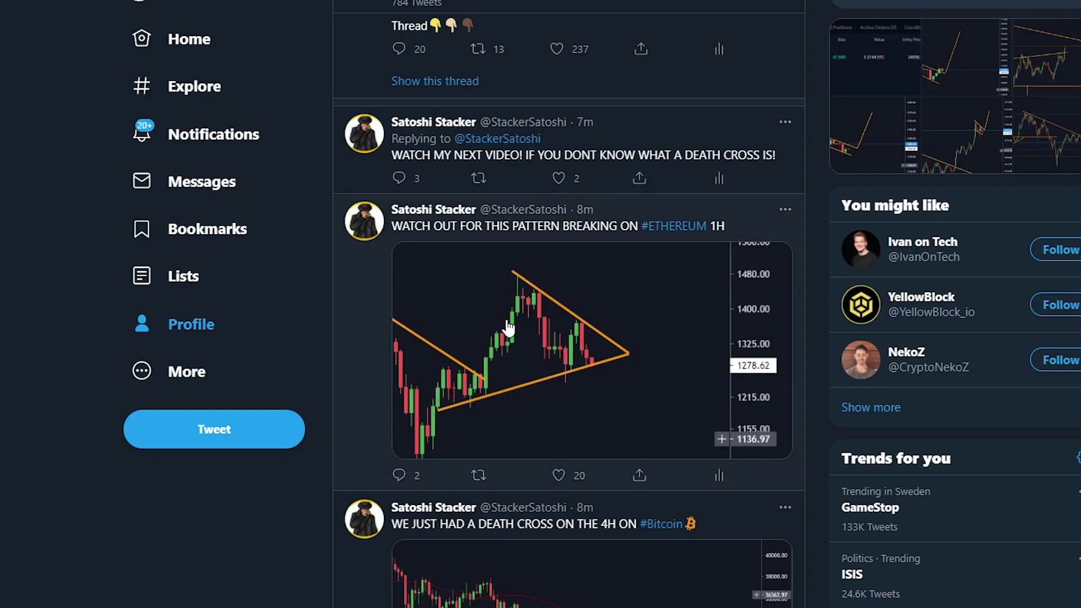
{"action": "scroll", "coordinate": [466, 349], "scroll_direction": "down", "scroll_amount": 3}
{"action": "scroll", "coordinate": [466, 349], "scroll_direction": "down", "scroll_amount": 5}
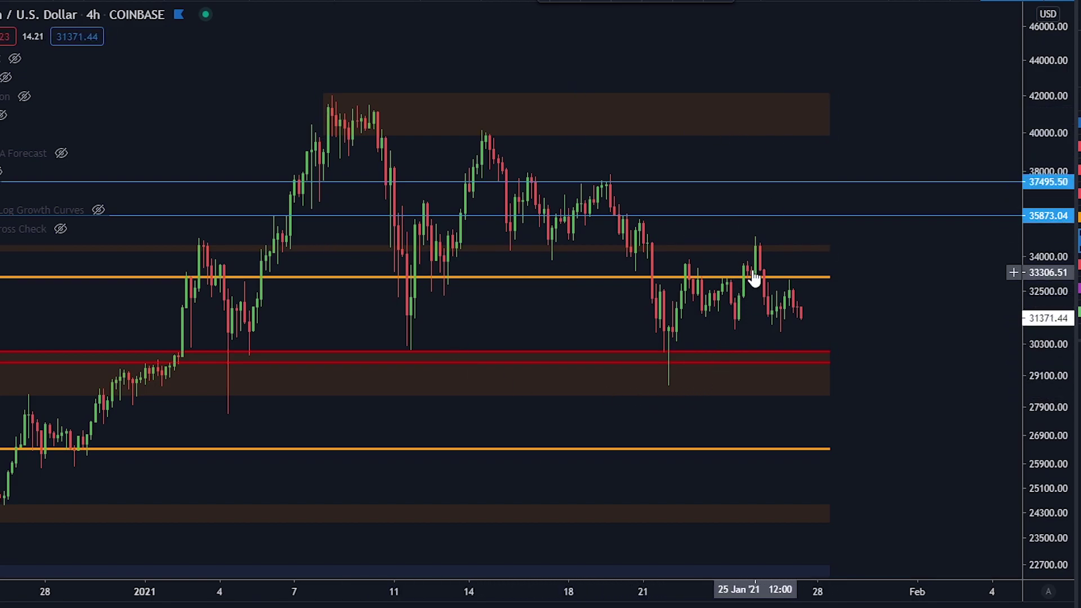
Pan around the January 2021 chart to inspect the lower and upper support zones
{"action": "left_click_drag", "start_coordinate": [821, 368], "coordinate": [670, 252]}
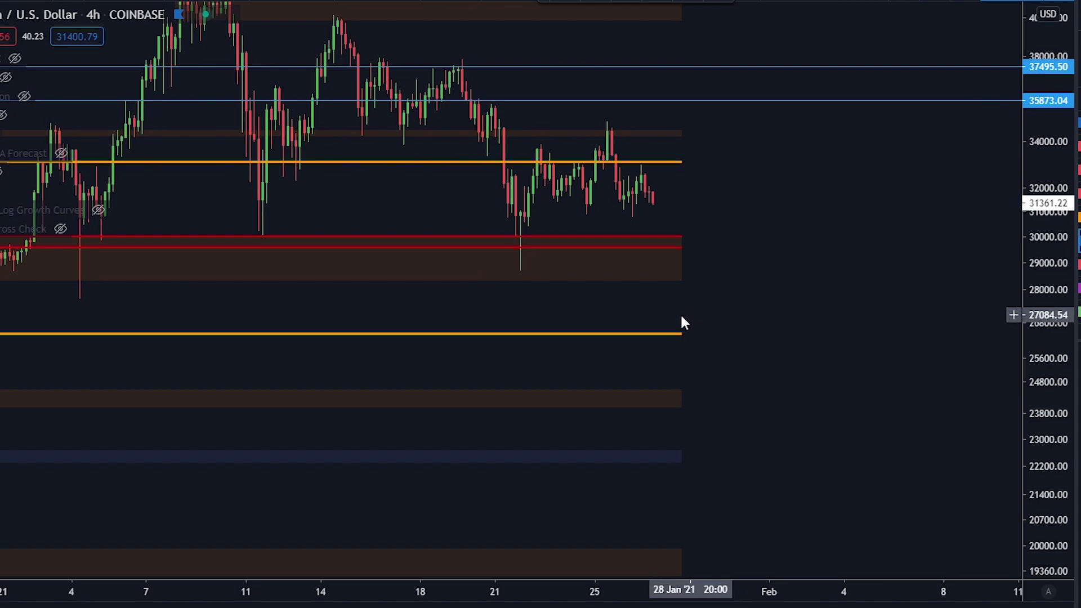
{"action": "left_click_drag", "start_coordinate": [710, 330], "coordinate": [662, 444]}
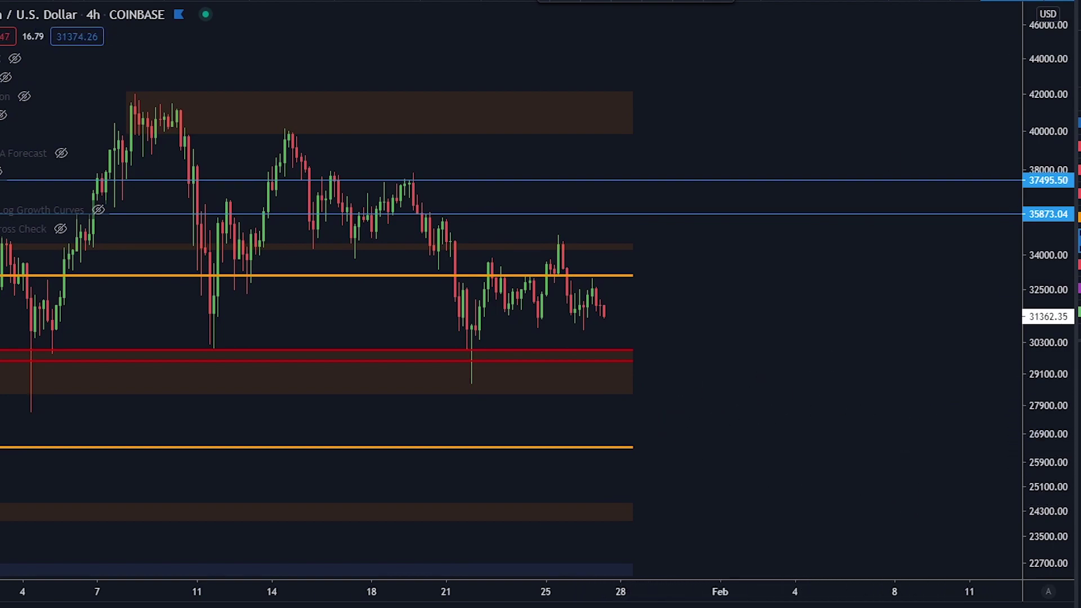
{"action": "left_click_drag", "start_coordinate": [444, 69], "coordinate": [586, 83]}
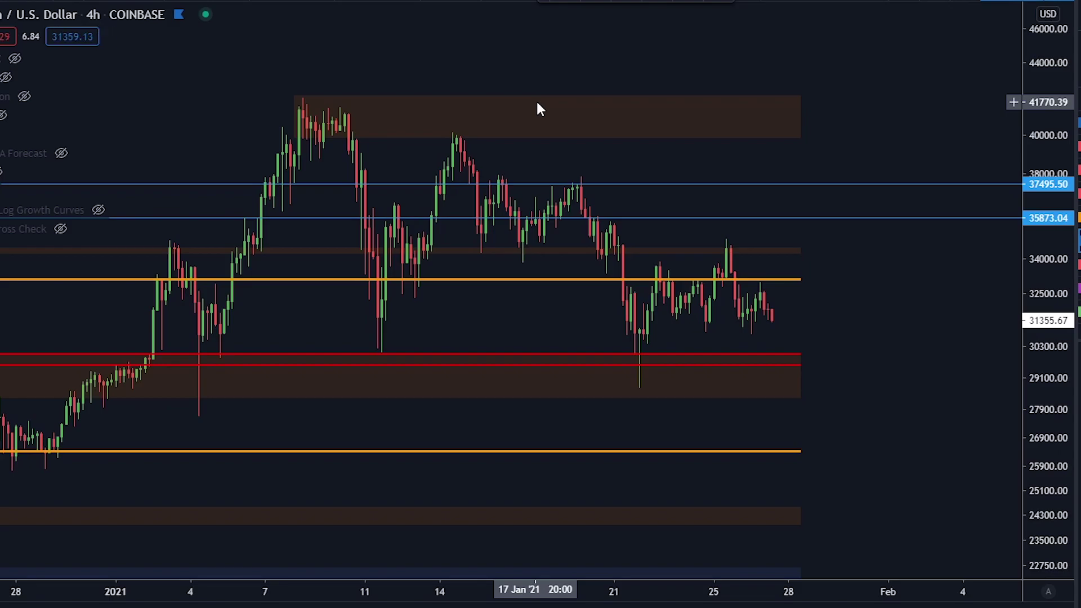
{"action": "left_click_drag", "start_coordinate": [178, 78], "coordinate": [282, 101]}
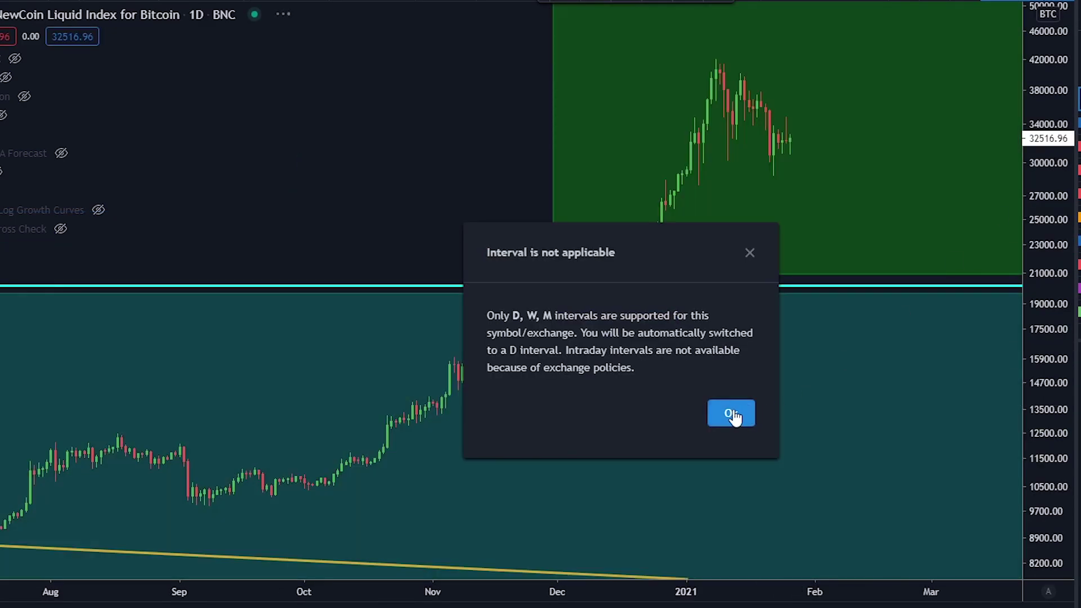
Open the daily Bitcoin liquid index chart, zoom out, and select the green $20K? projection box
{"action": "left_click", "coordinate": [731, 413]}
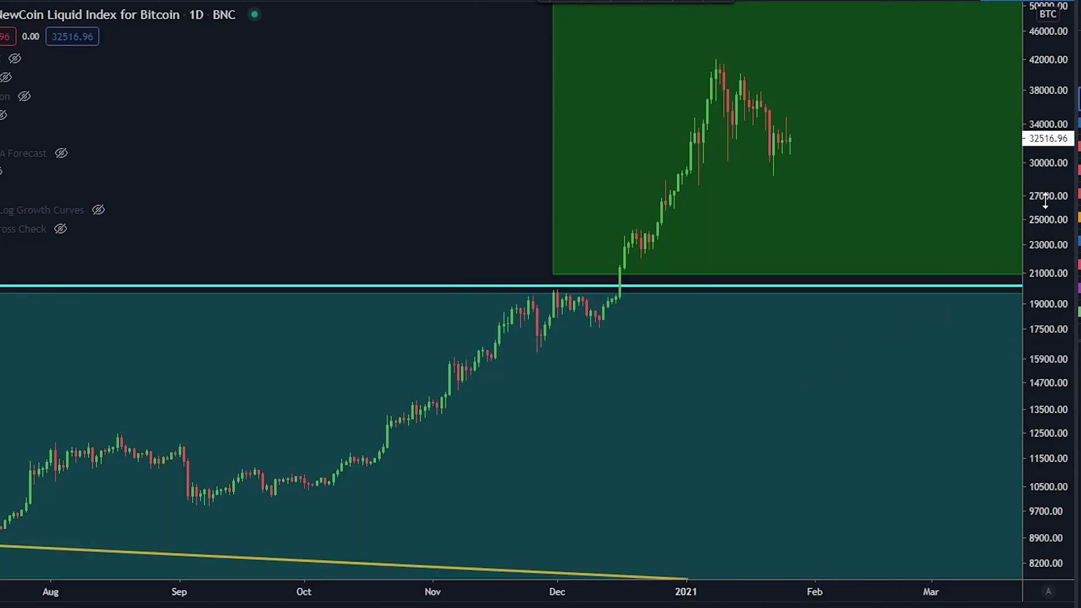
{"action": "scroll", "coordinate": [961, 430], "scroll_direction": "down", "scroll_amount": 10}
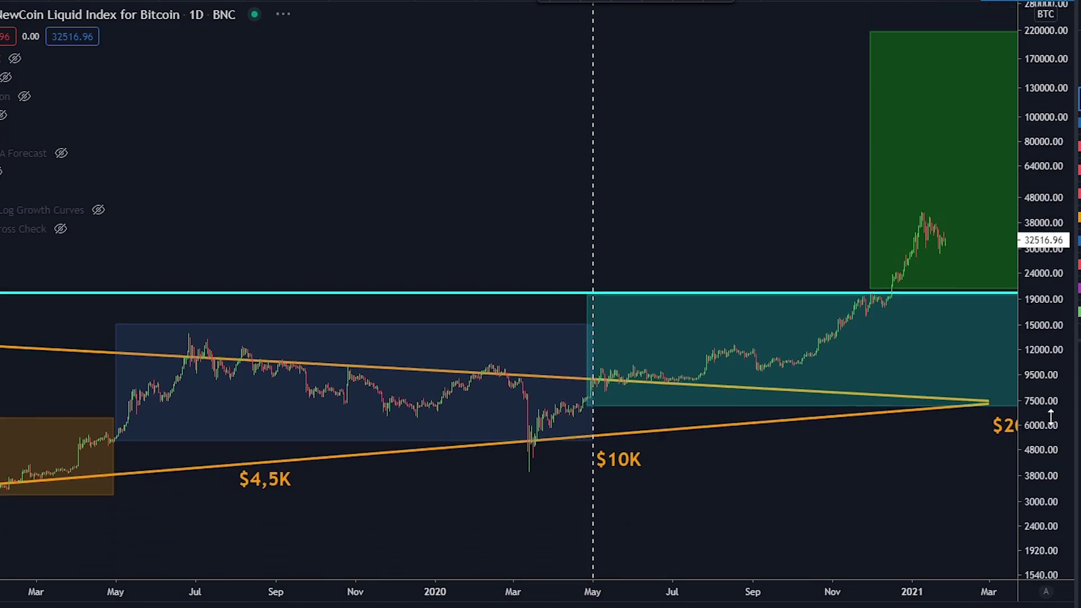
{"action": "left_click_drag", "start_coordinate": [939, 231], "coordinate": [754, 252]}
{"action": "scroll", "coordinate": [761, 316], "scroll_direction": "up", "scroll_amount": 1}
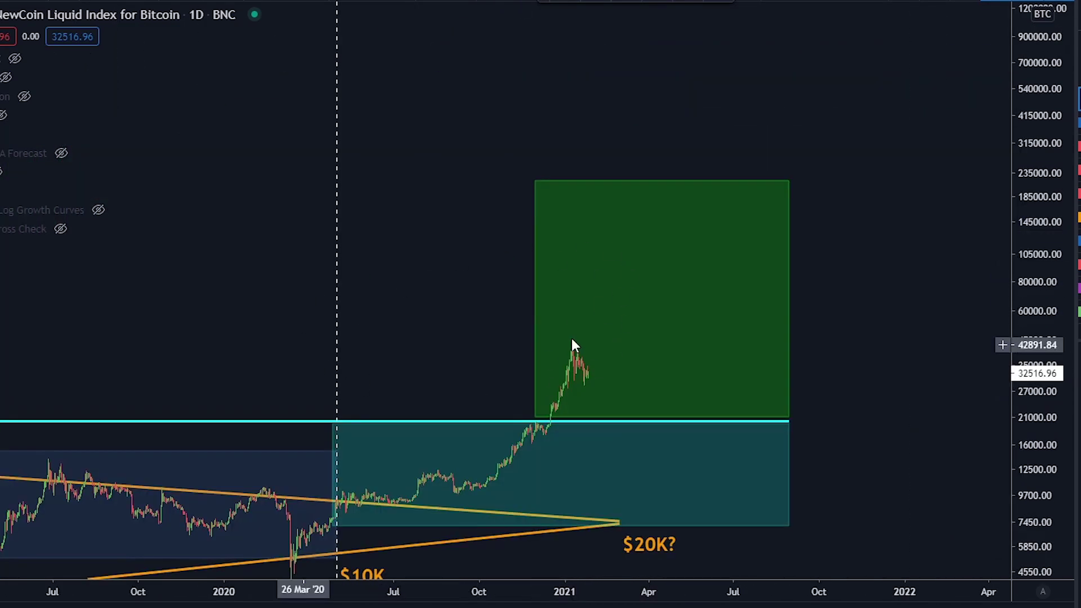
{"action": "left_click", "coordinate": [538, 254]}
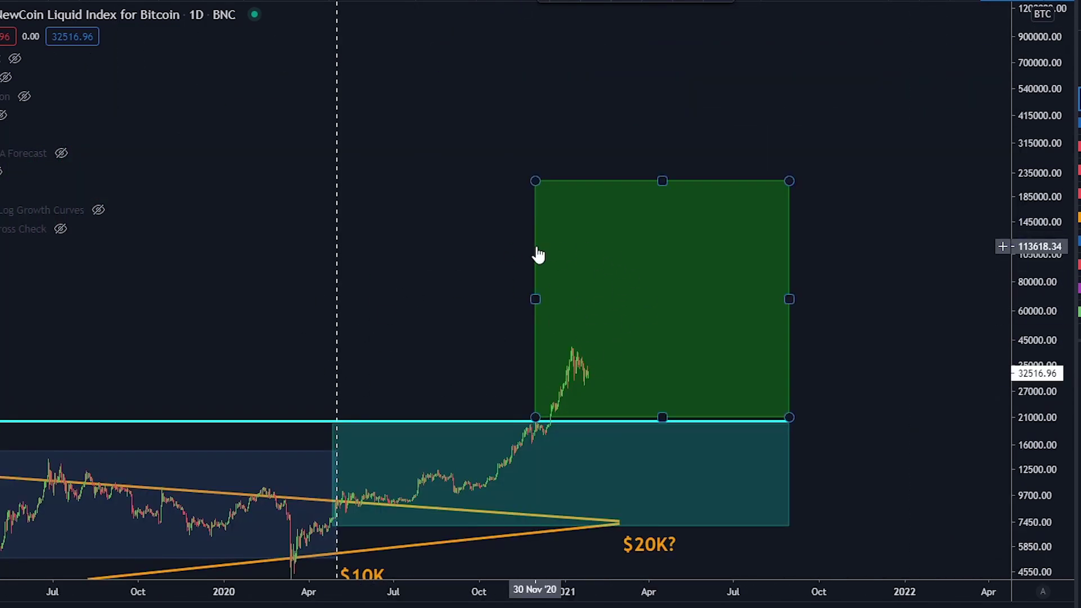